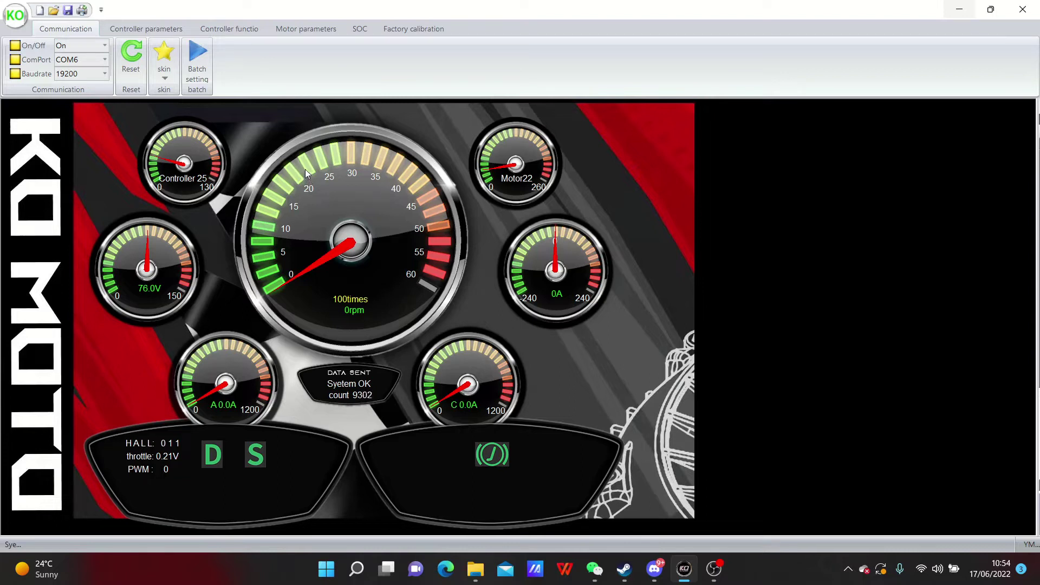
Step: Review the controller parameters, including the rated power and the rated voltage
{"action": "left_click", "coordinate": [151, 27]}
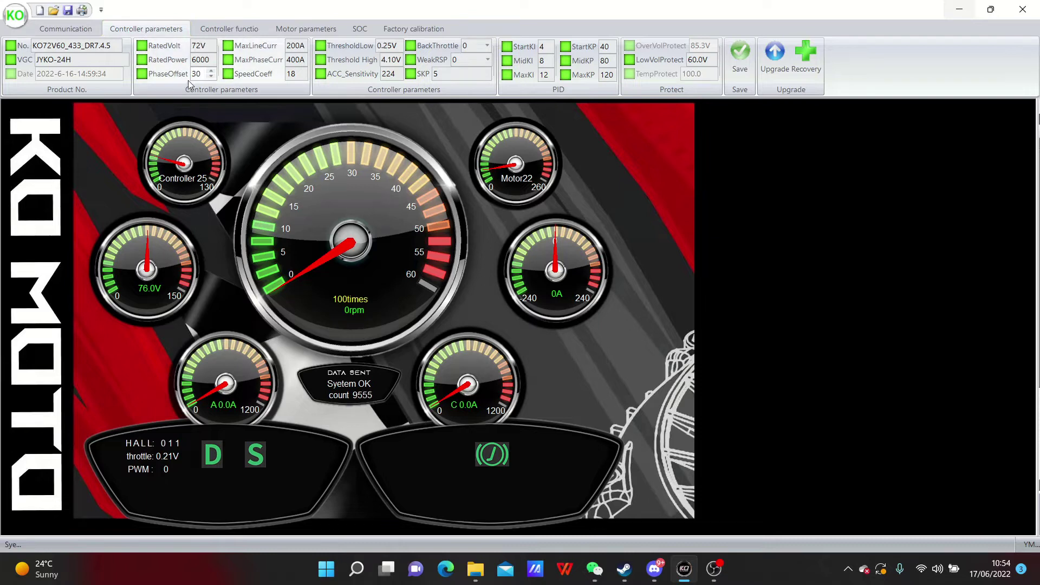
{"action": "double_click", "coordinate": [214, 60]}
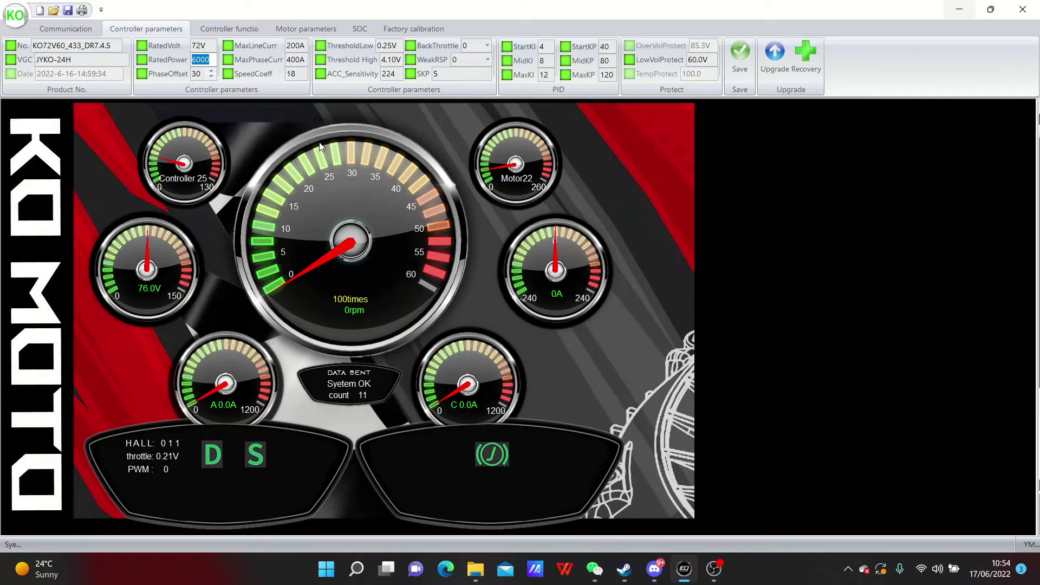
{"action": "left_click", "coordinate": [206, 47]}
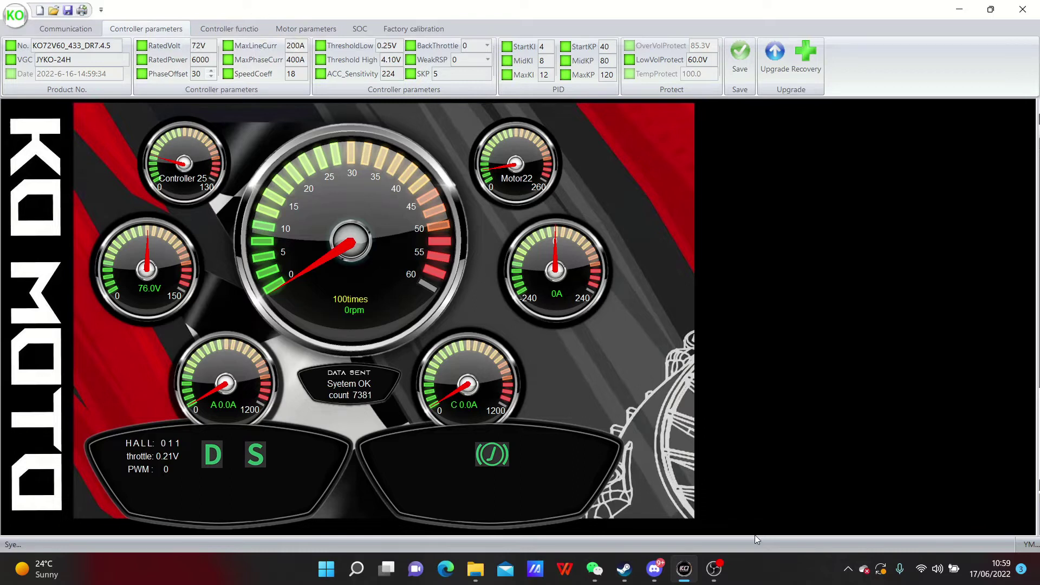
{"action": "left_click", "coordinate": [714, 568]}
{"action": "left_click", "coordinate": [796, 411]}
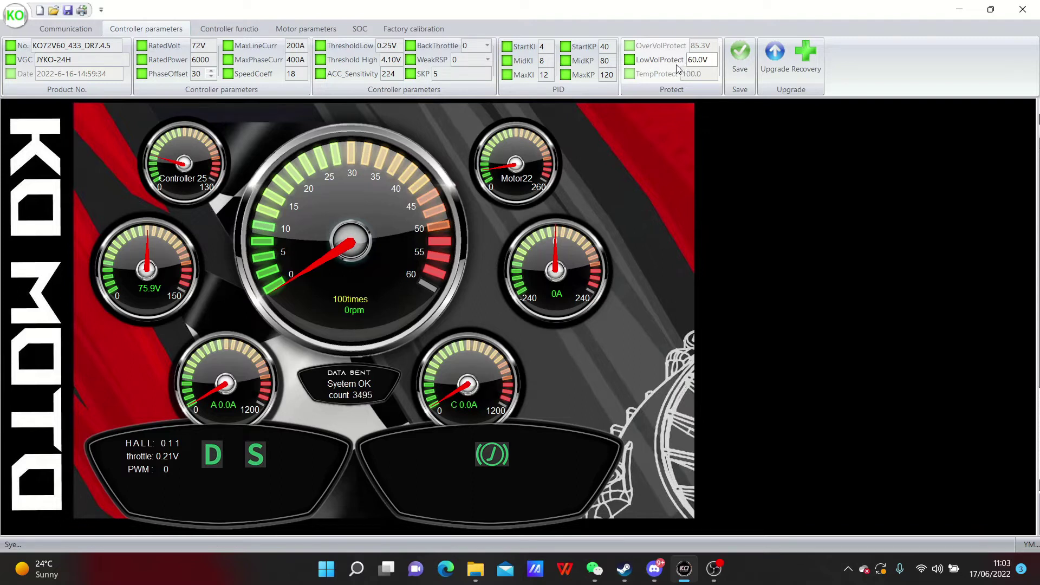
Step: Examine the controller function settings, including the brake mode, the reverse charging options and the maximum back current
{"action": "left_click", "coordinate": [229, 29]}
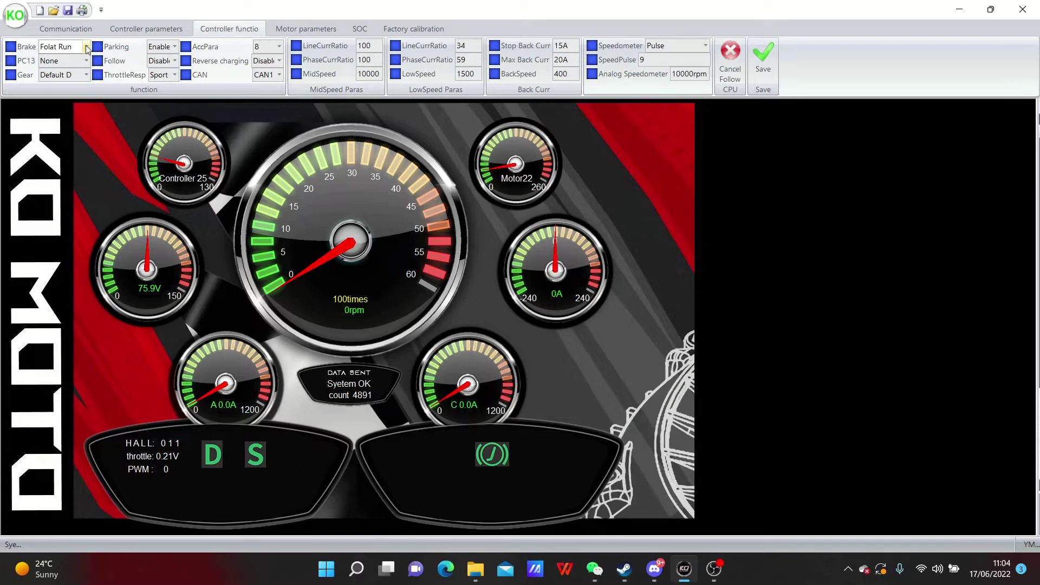
{"action": "left_click", "coordinate": [87, 47]}
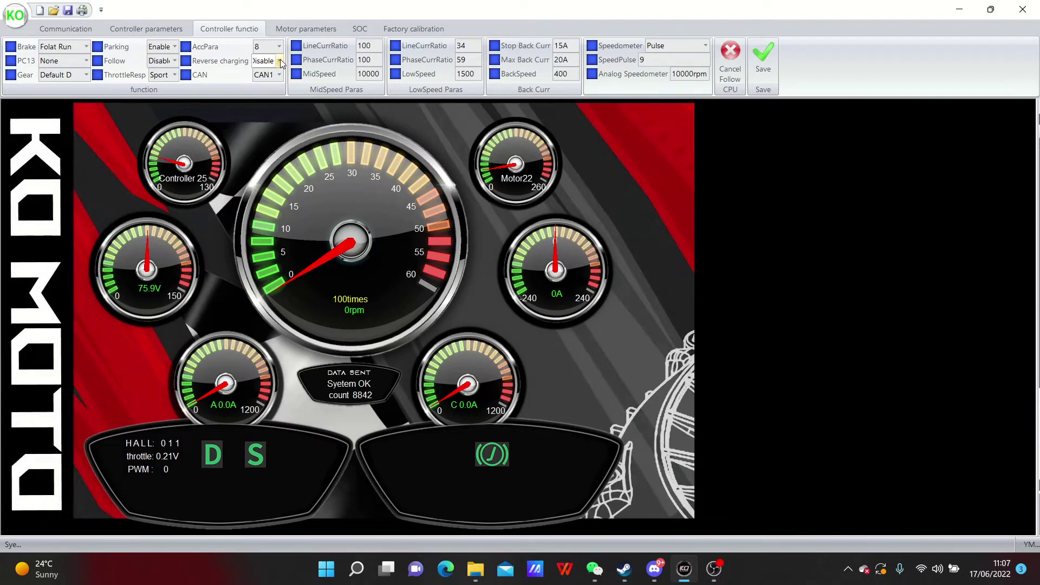
{"action": "left_click", "coordinate": [280, 61]}
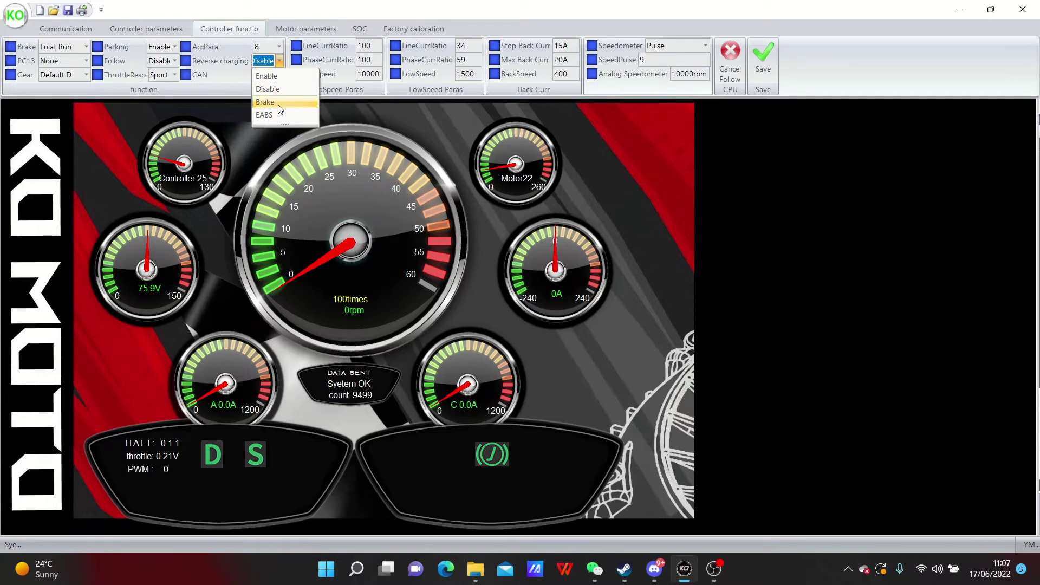
{"action": "left_click", "coordinate": [539, 22]}
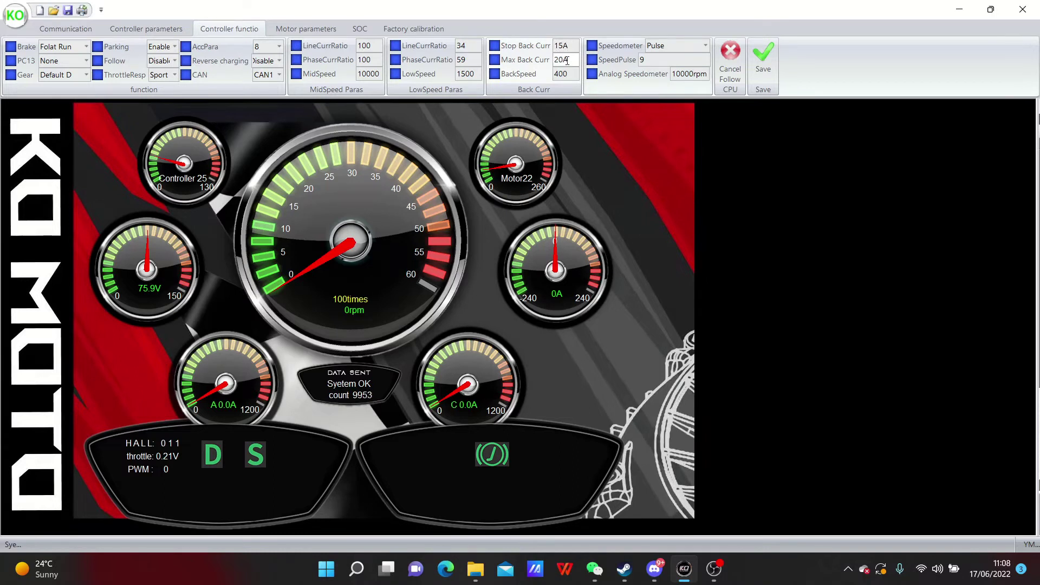
{"action": "left_click_drag", "start_coordinate": [573, 60], "coordinate": [548, 61]}
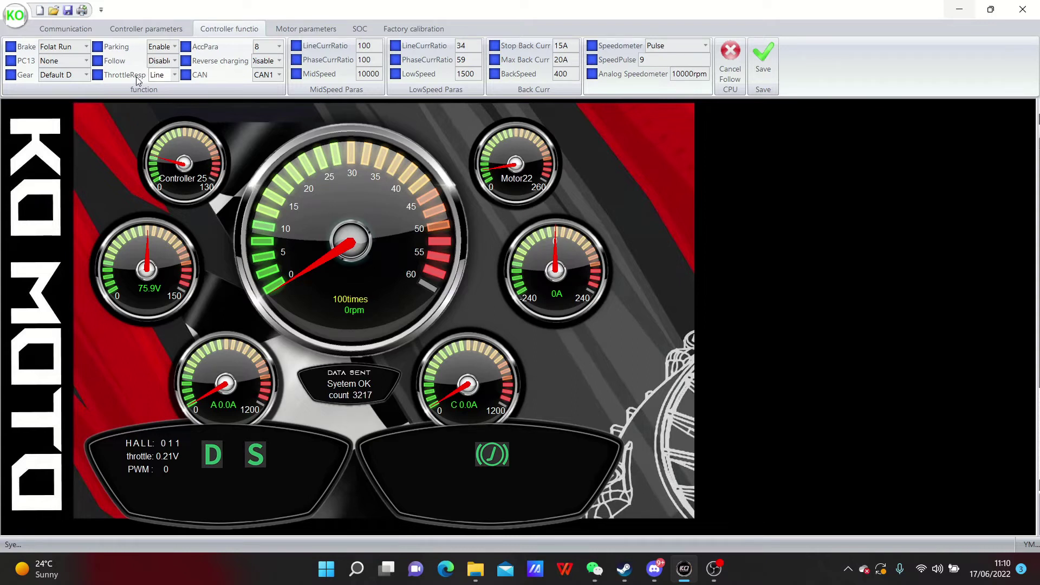
Step: Set the controller's throttle response to Sport
{"action": "left_click", "coordinate": [174, 74]}
{"action": "left_click", "coordinate": [168, 102]}
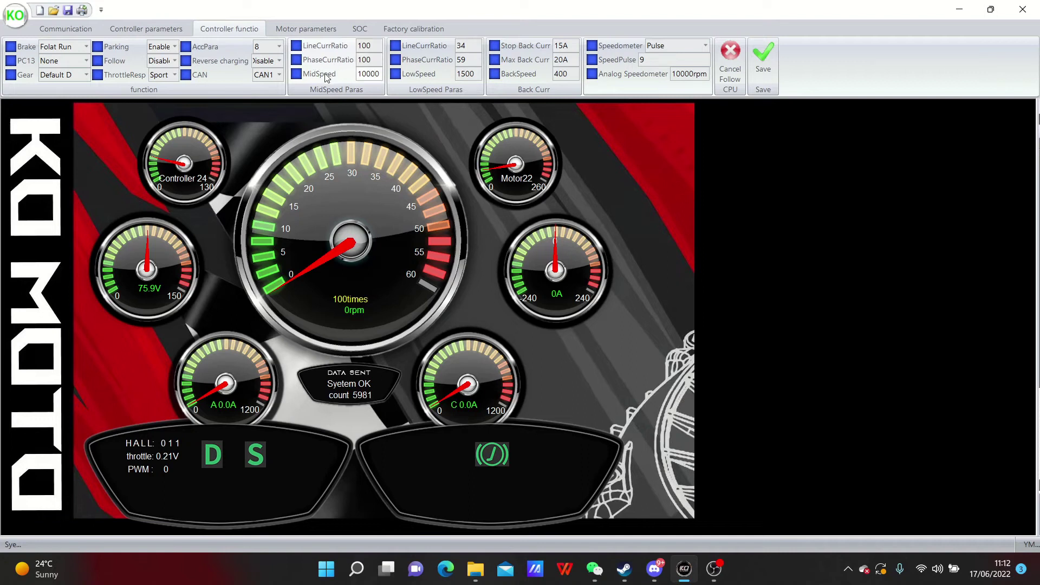
Step: Set the mid-speed line current ratio to 30 and check the controller's maximum line current it relates to
{"action": "double_click", "coordinate": [366, 45]}
{"action": "key", "text": "BackSpace"}
{"action": "type", "text": "30"}
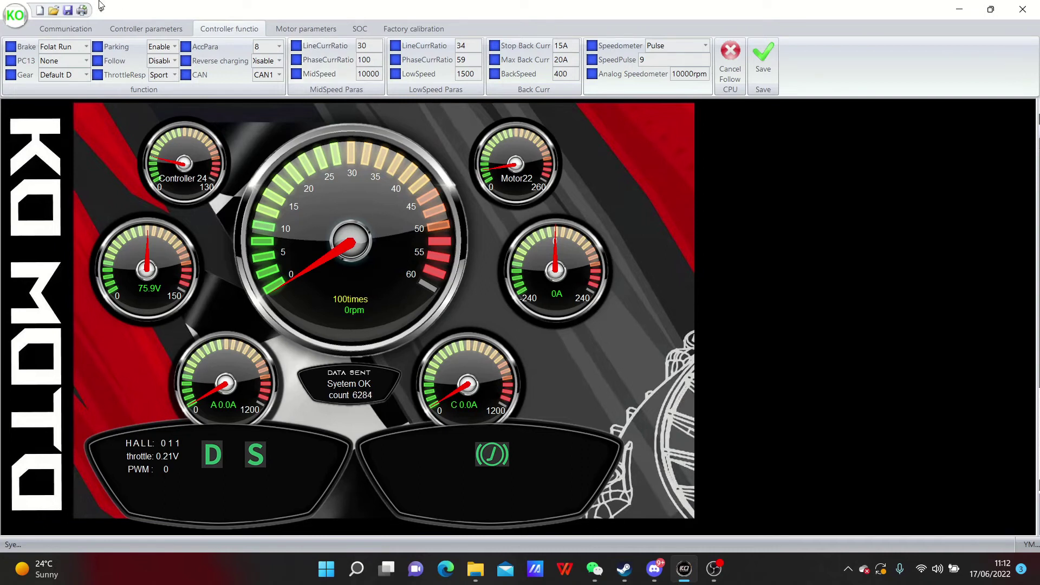
{"action": "left_click", "coordinate": [130, 31]}
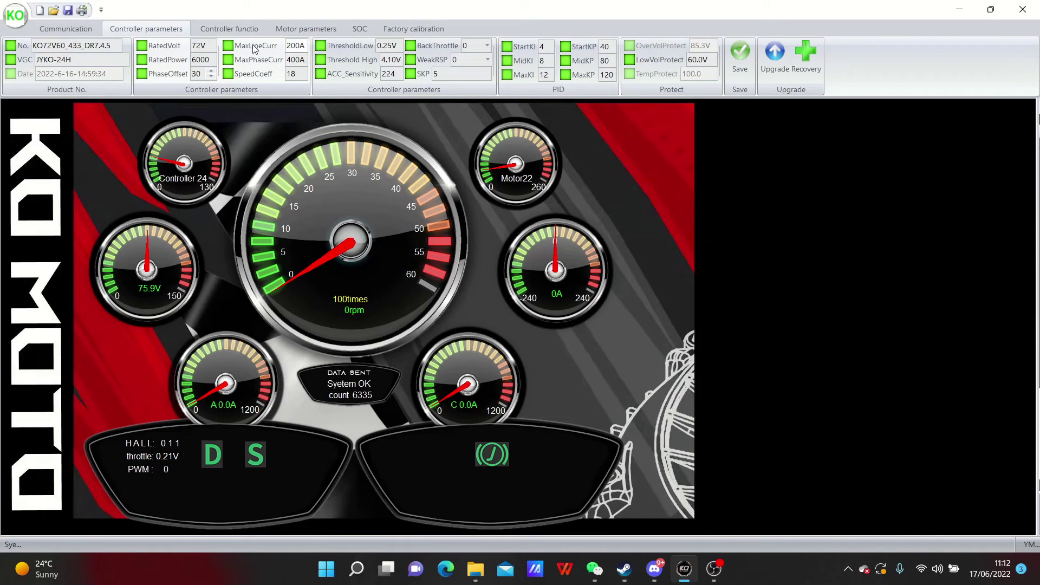
Step: Set the mid-speed phase current ratio to 30 and check the controller's maximum phase current it relates to
{"action": "left_click", "coordinate": [229, 28]}
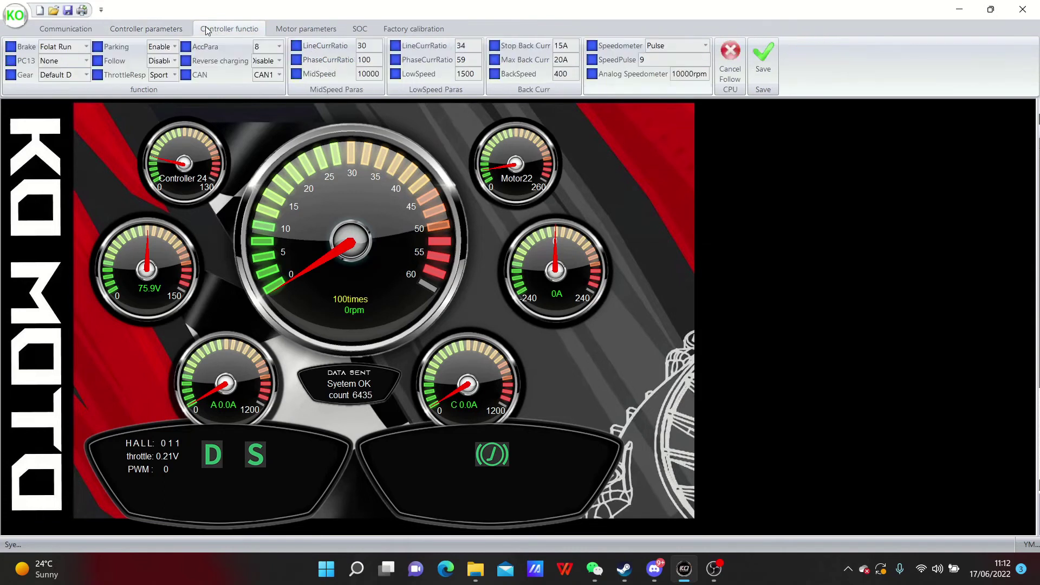
{"action": "left_click", "coordinate": [374, 59]}
{"action": "key", "text": "BackSpace"}
{"action": "key", "text": "BackSpace"}
{"action": "key", "text": "BackSpace"}
{"action": "type", "text": "30"}
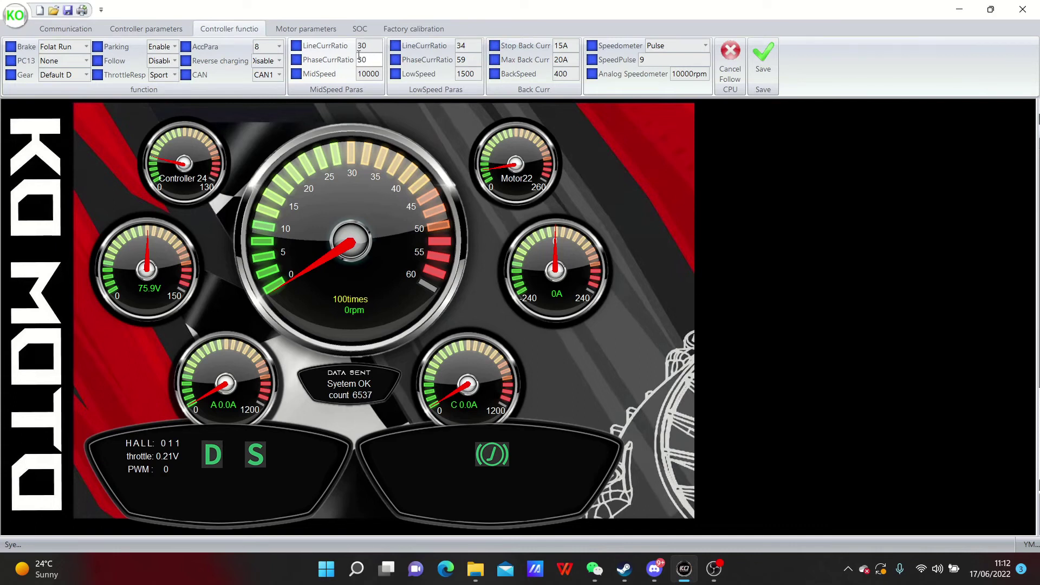
{"action": "left_click", "coordinate": [146, 29]}
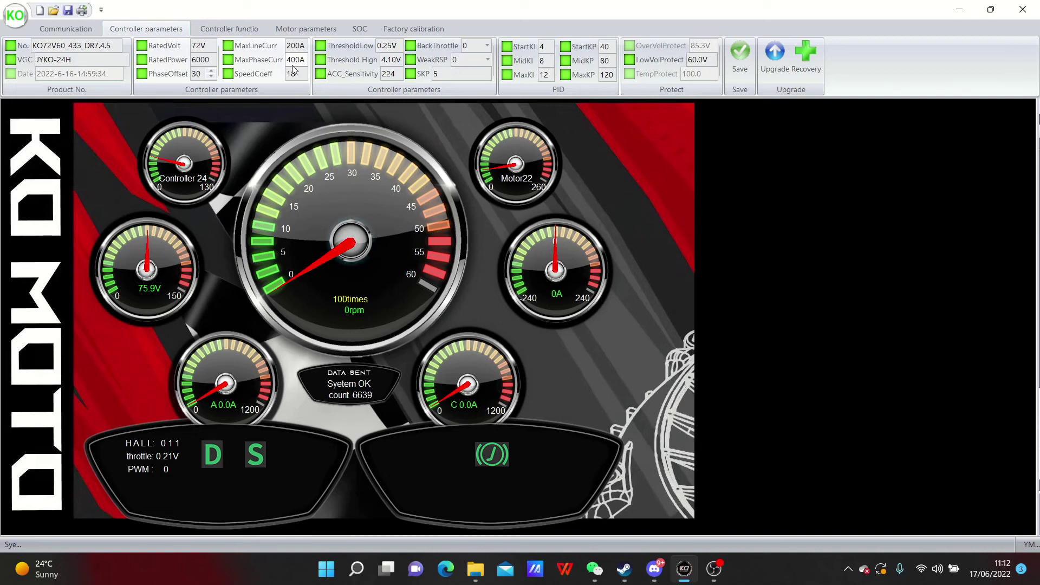
Step: Set the MidSpeed limit in the mid-speed parameters to 5000
{"action": "left_click", "coordinate": [225, 31]}
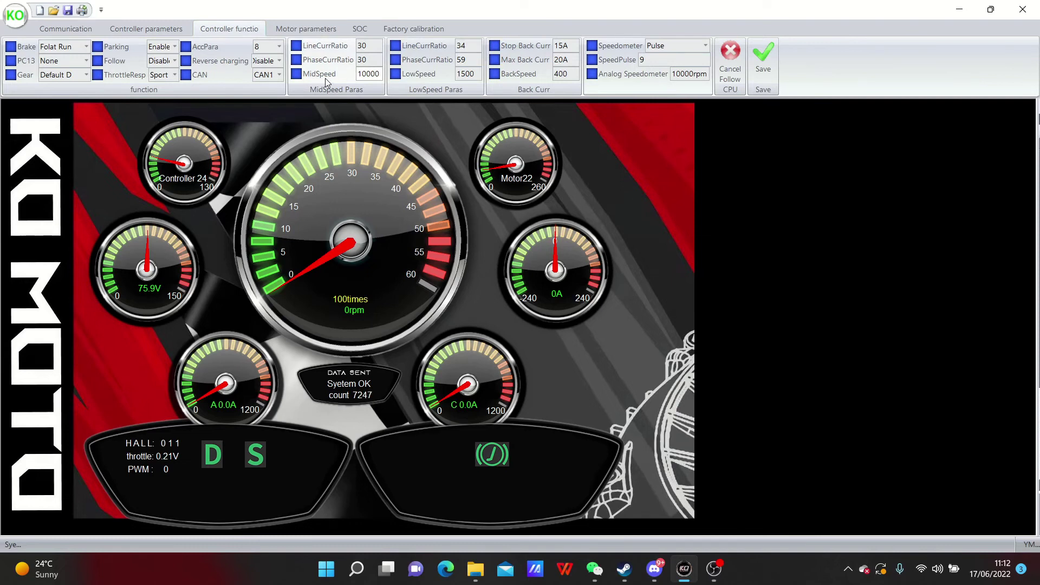
{"action": "left_click", "coordinate": [381, 74]}
{"action": "key", "text": "BackSpace"}
{"action": "key", "text": "BackSpace"}
{"action": "key", "text": "BackSpace"}
{"action": "key", "text": "BackSpace"}
{"action": "key", "text": "BackSpace"}
{"action": "type", "text": "5000"}
{"action": "left_click", "coordinate": [715, 567]}
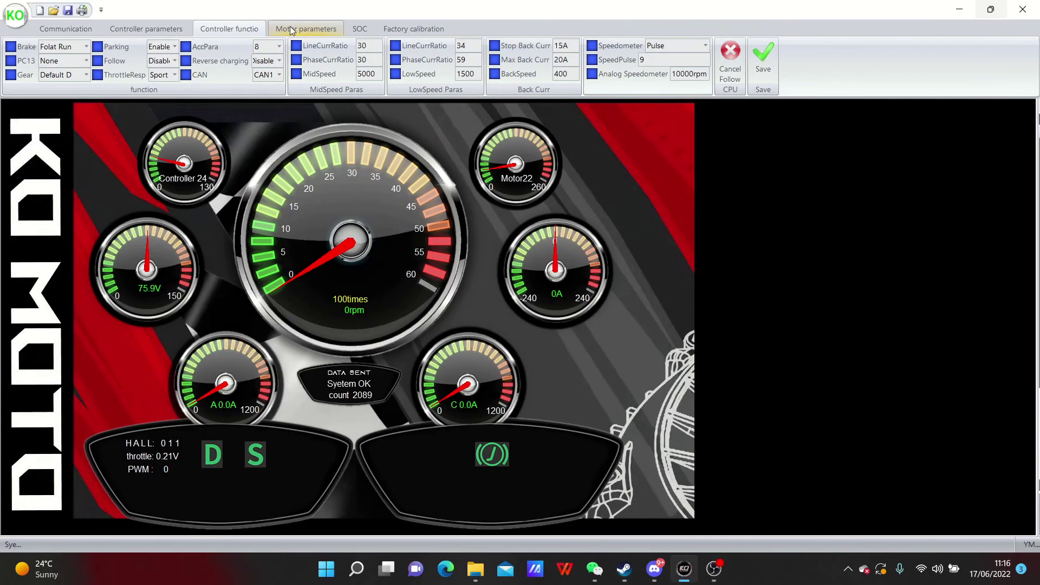
Step: Set the motor's current coefficients to 45 at 500 rpm and 60 at 1000 rpm
{"action": "left_click", "coordinate": [306, 29]}
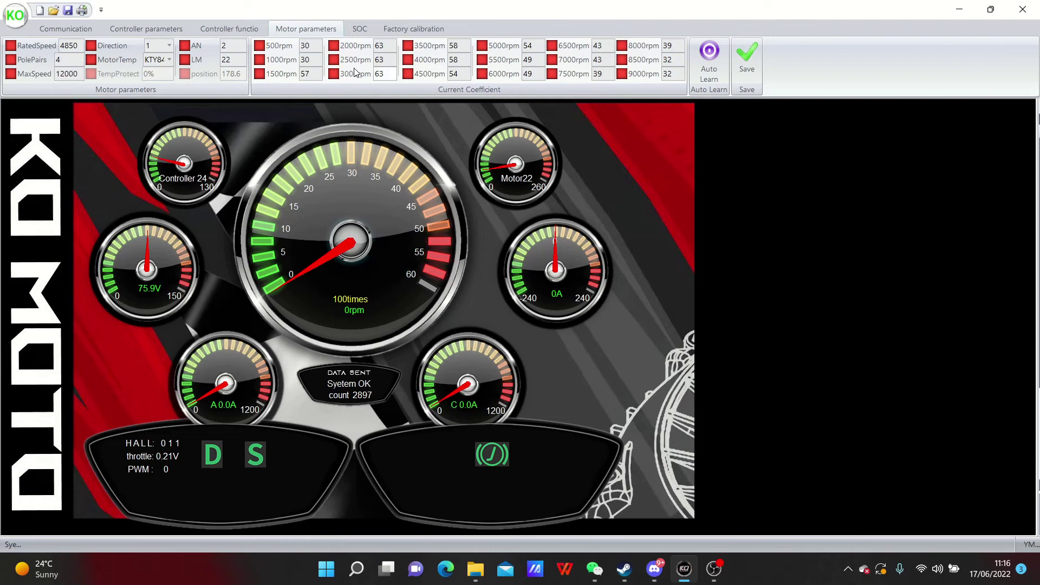
{"action": "left_click", "coordinate": [321, 45]}
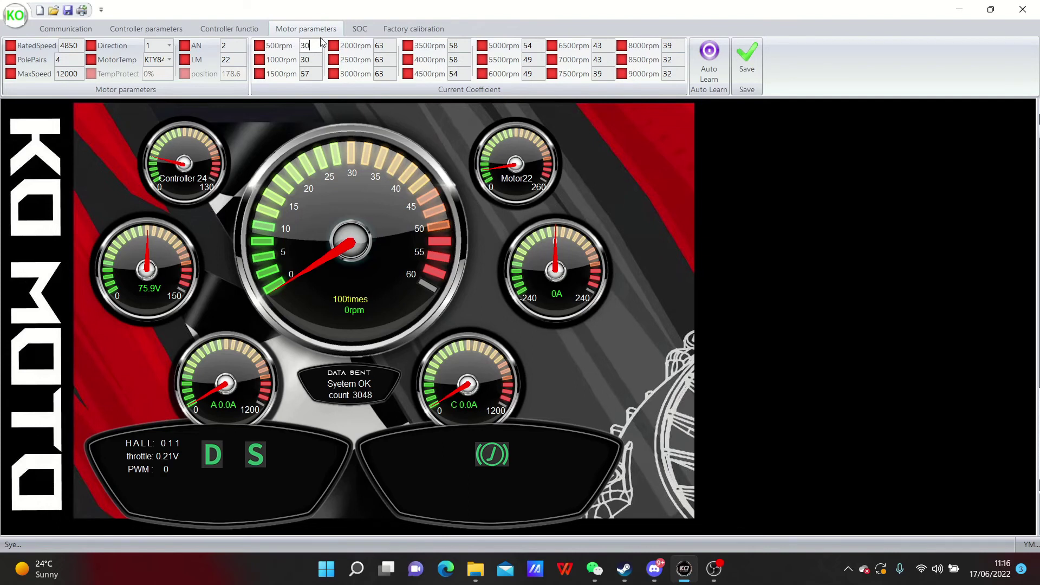
{"action": "key", "text": "BackSpace"}
{"action": "key", "text": "BackSpace"}
{"action": "type", "text": "45"}
{"action": "left_click", "coordinate": [314, 60]}
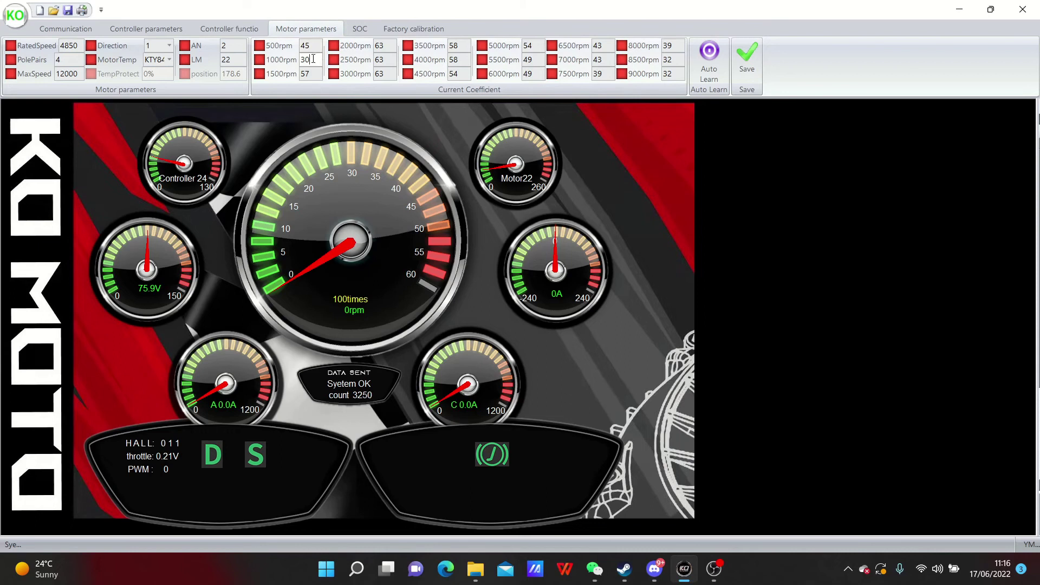
{"action": "key", "text": "BackSpace"}
{"action": "key", "text": "BackSpace"}
{"action": "type", "text": "60"}
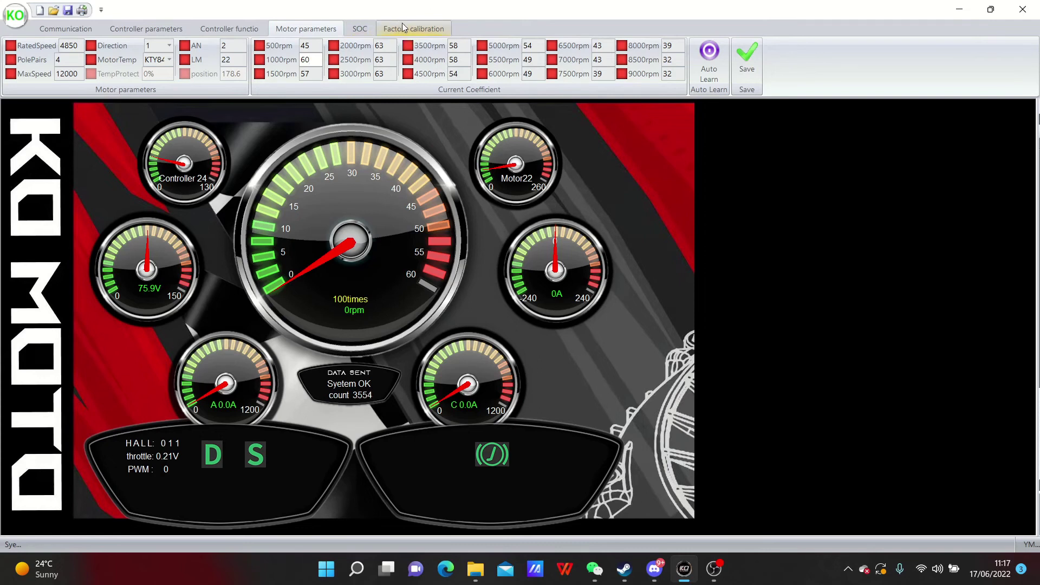
Step: Compare the motor's current coefficients per rpm with the controller's maximum phase current
{"action": "left_click", "coordinate": [460, 47]}
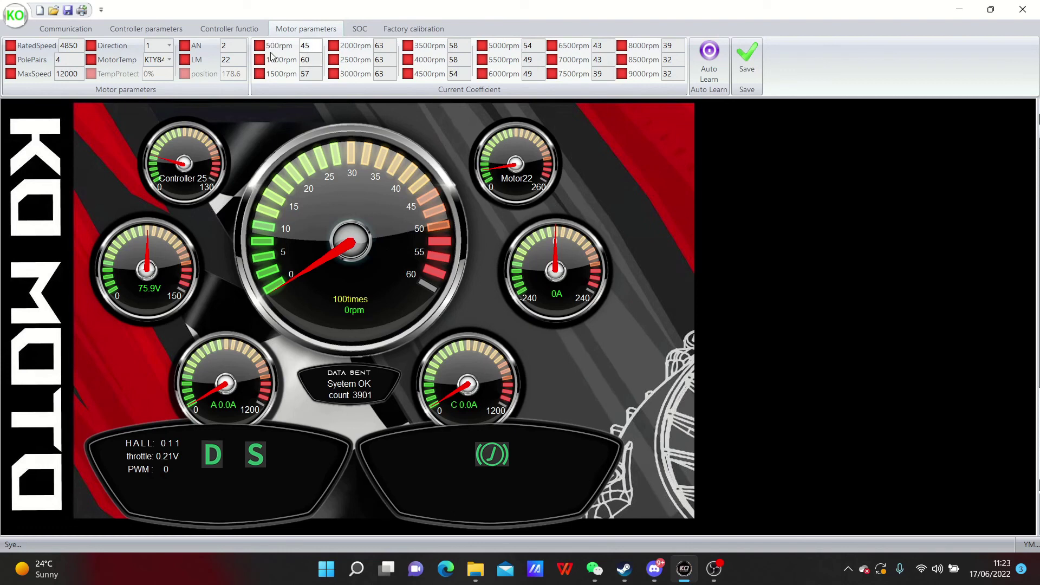
{"action": "left_click", "coordinate": [149, 29]}
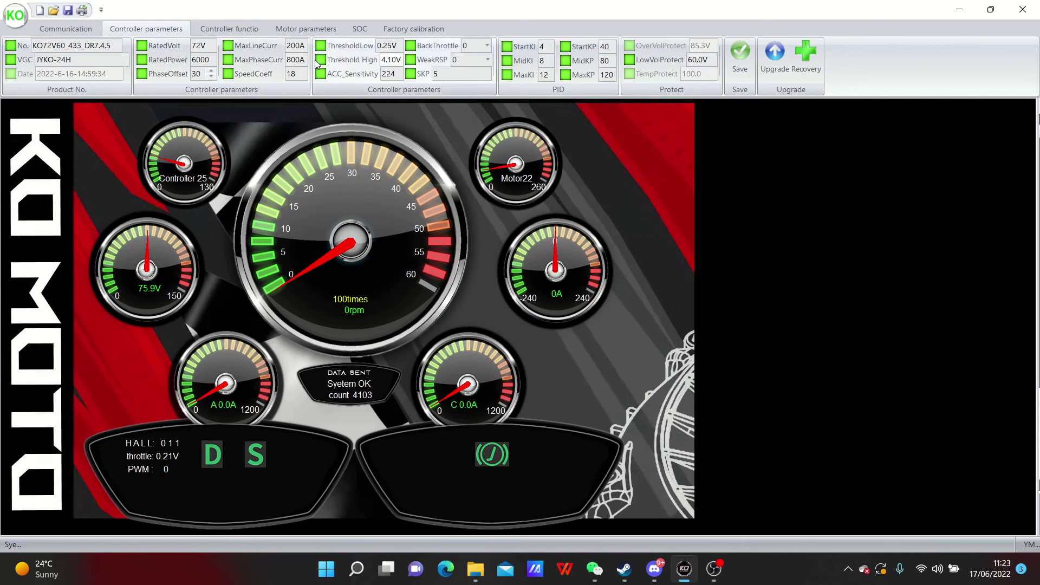
{"action": "left_click", "coordinate": [313, 34]}
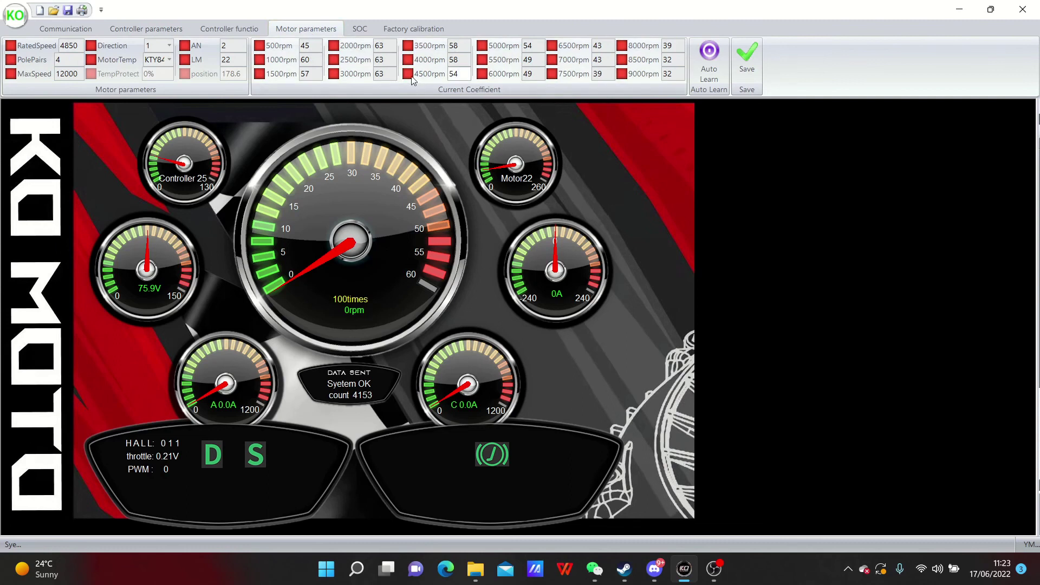